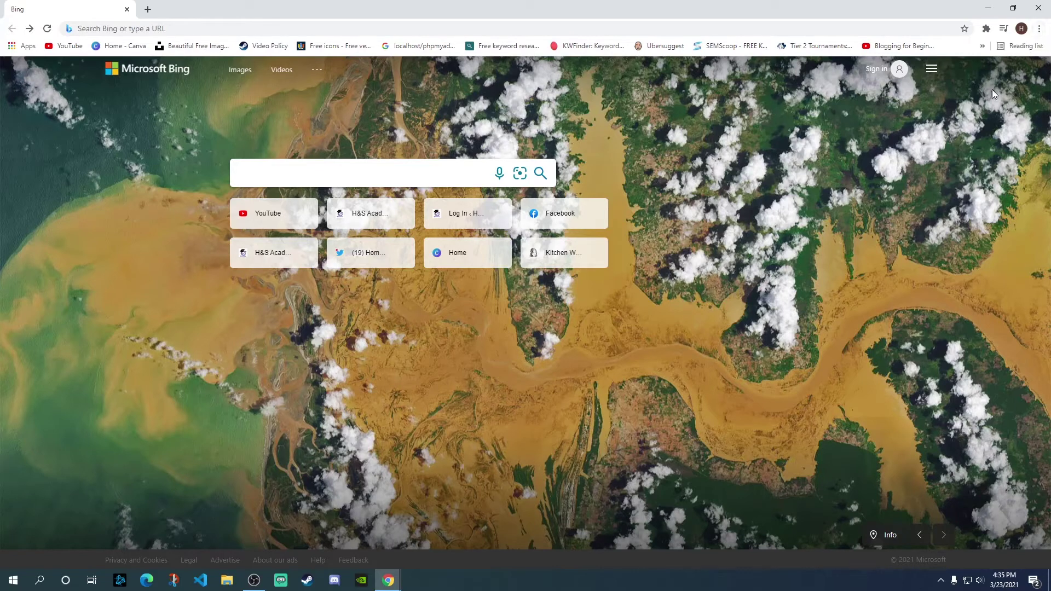
# - Open Chrome's Search engine settings, which show Bing as the address-bar engine
pyautogui.click(1039, 30)
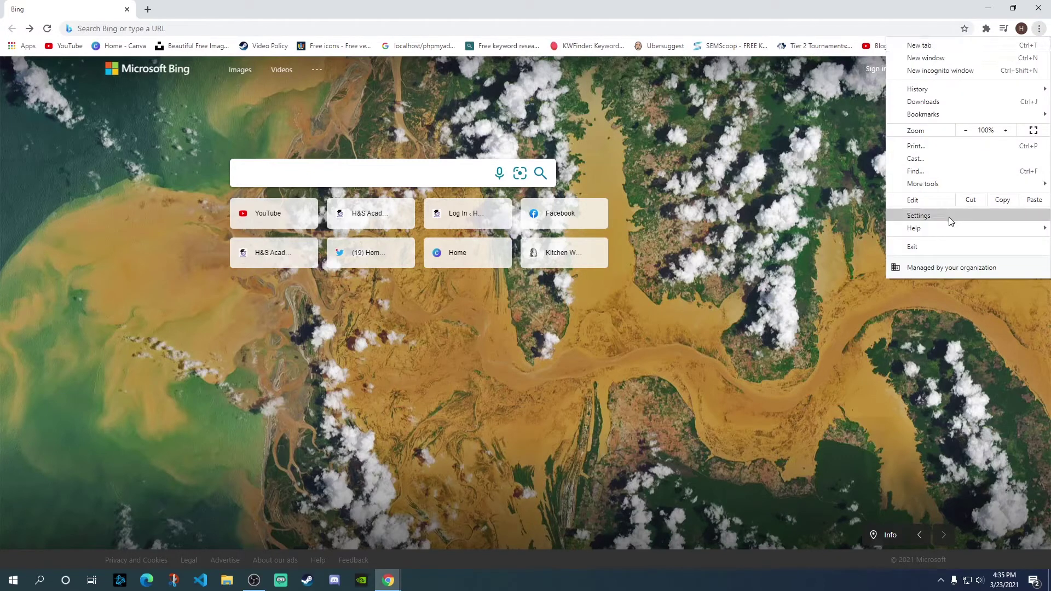
pyautogui.click(935, 216)
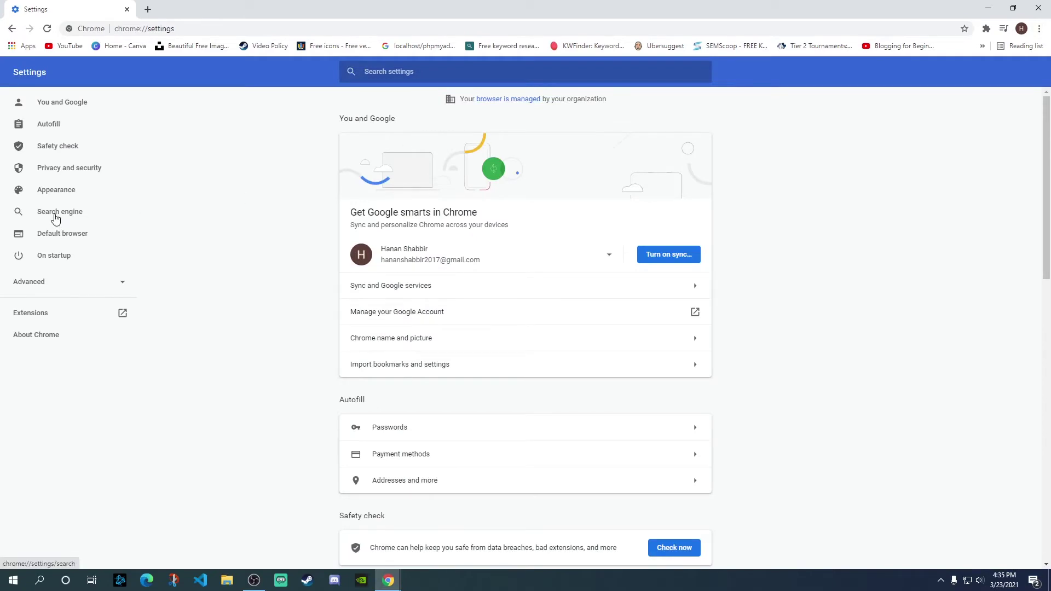
pyautogui.click(55, 218)
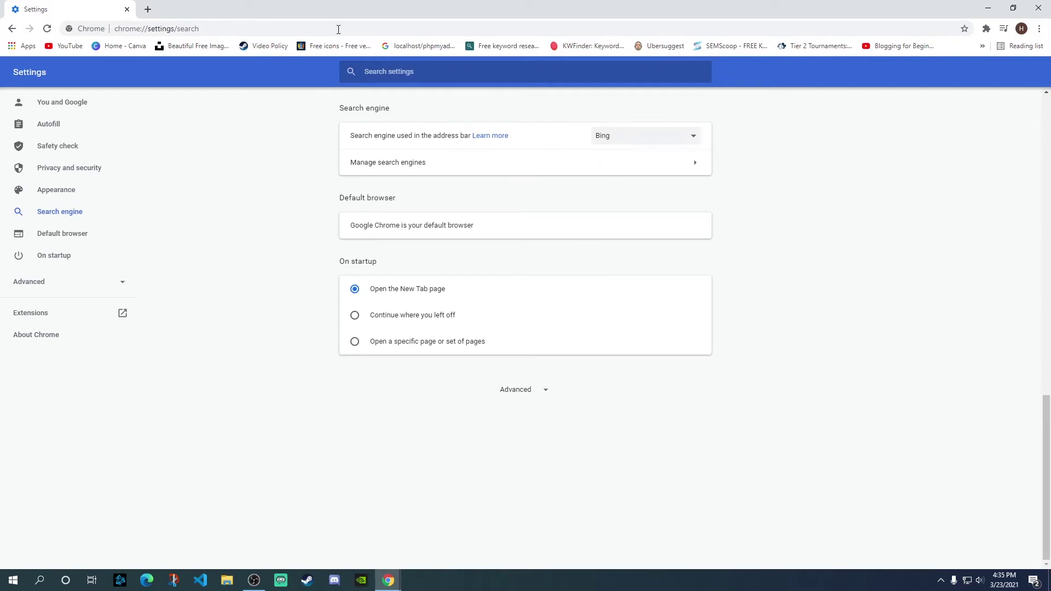
# - Search 'health' from a new tab's address bar, getting Bing results, then return to Settings
pyautogui.click(148, 10)
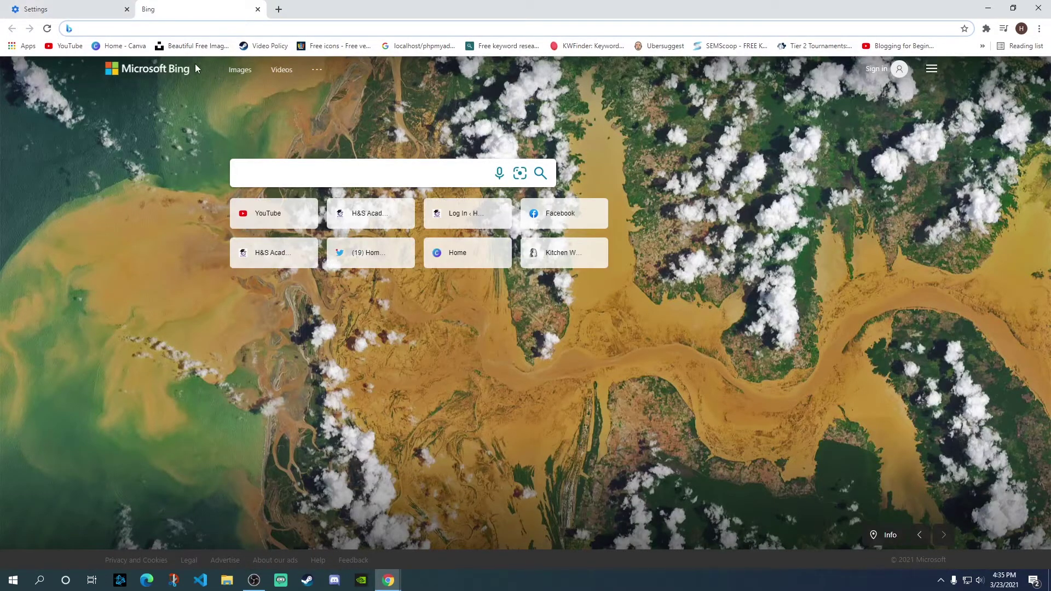
pyautogui.write('health')
pyautogui.press('Return')
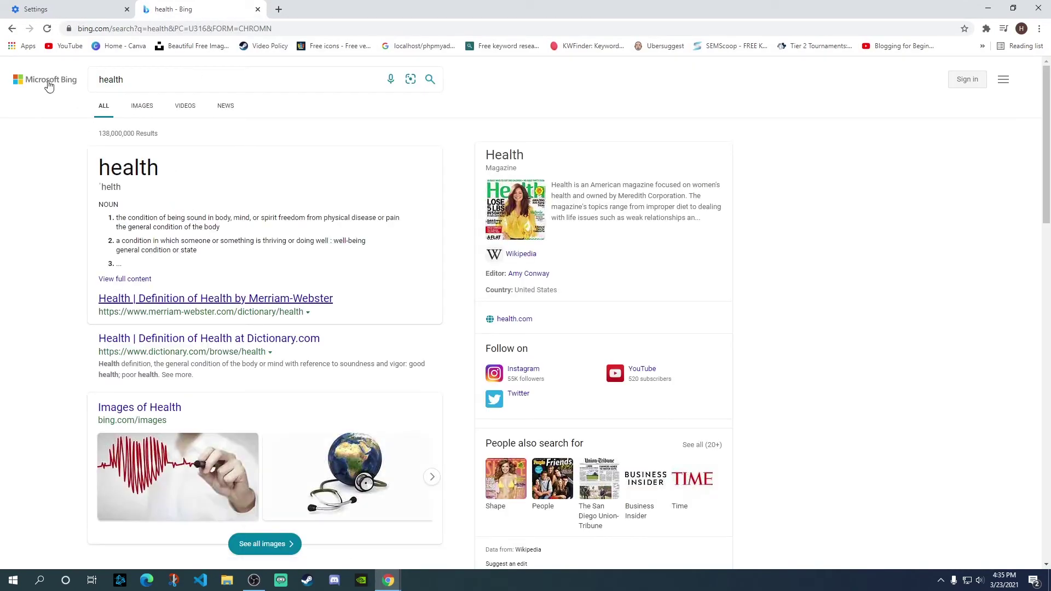
pyautogui.click(82, 5)
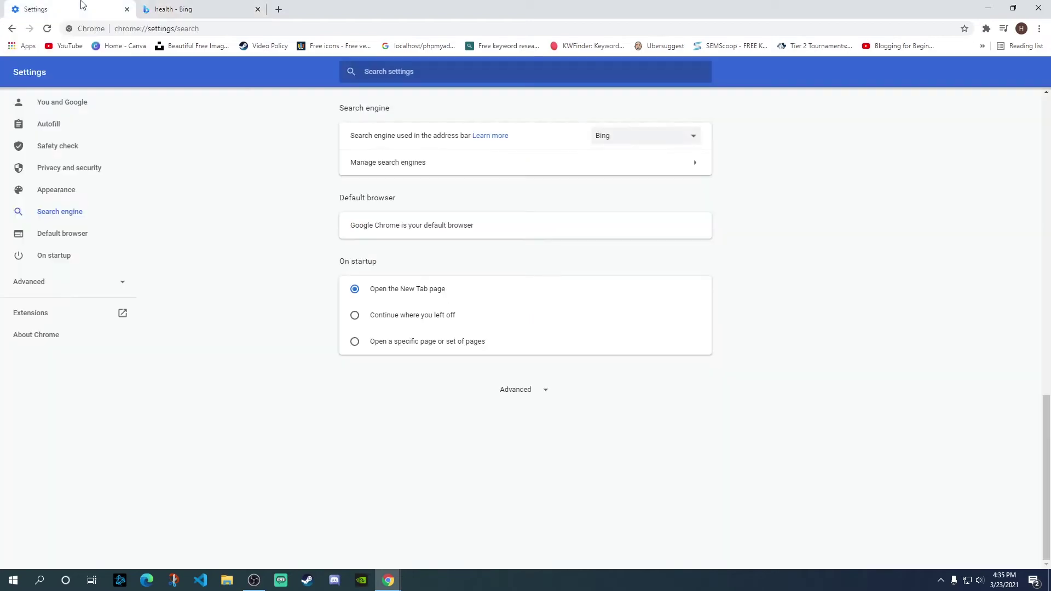
# - Change the address-bar search engine from Bing to Google and close the Bing results tab
pyautogui.click(641, 141)
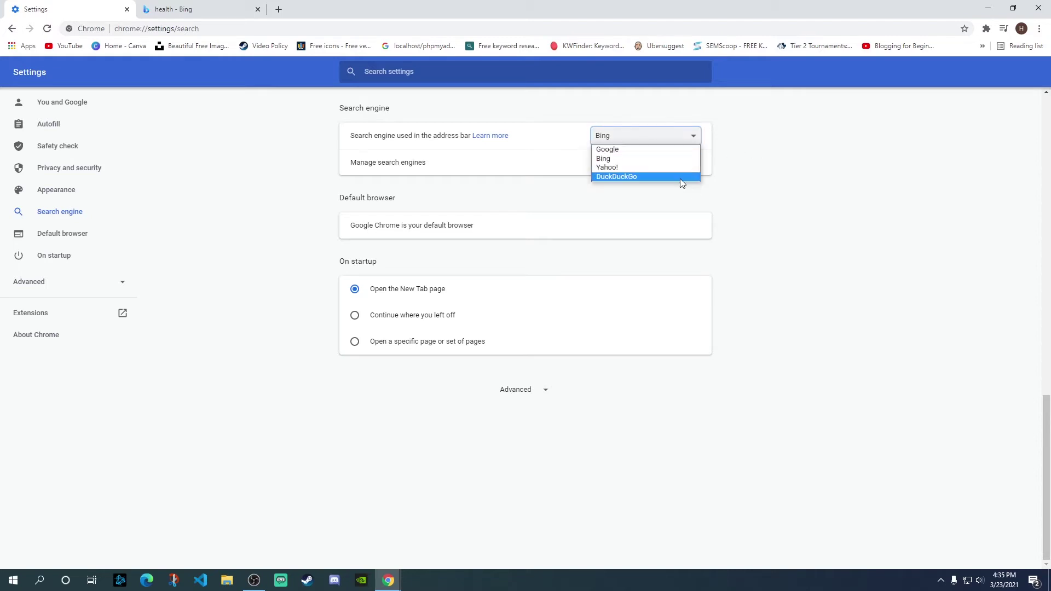
pyautogui.click(629, 153)
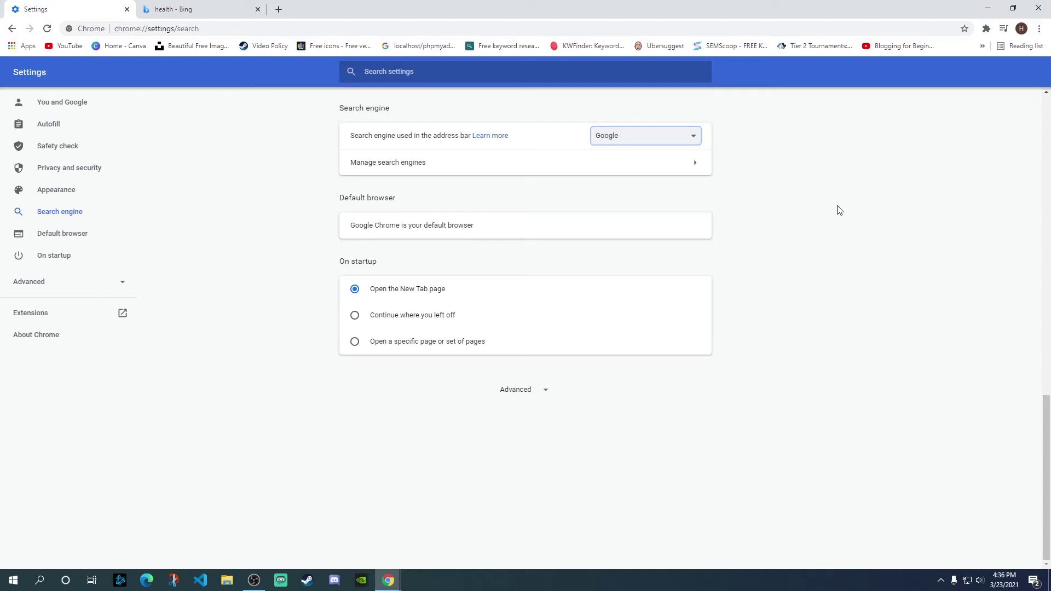
pyautogui.click(278, 10)
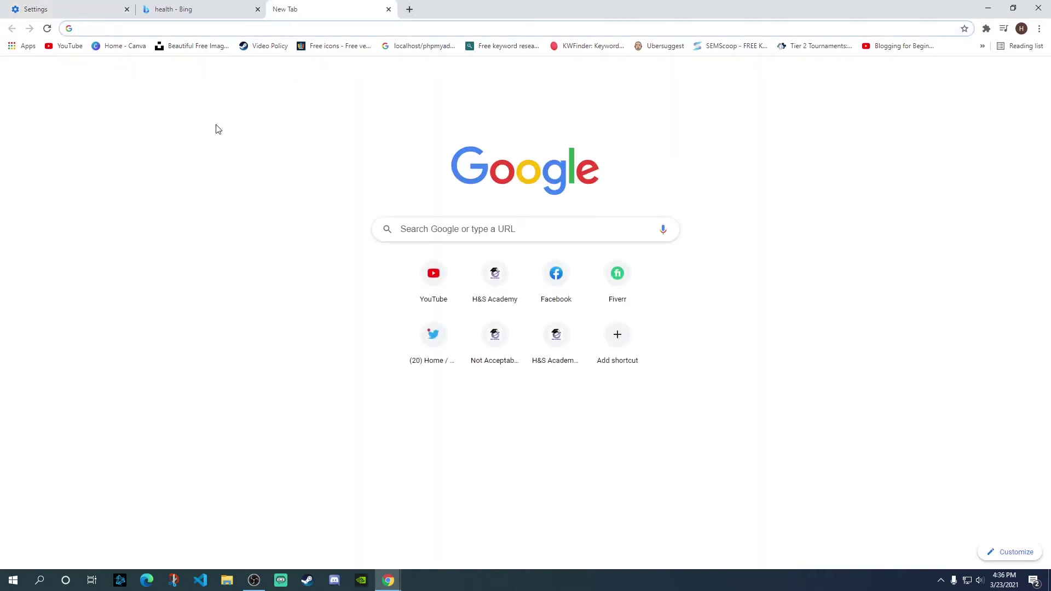
pyautogui.click(258, 9)
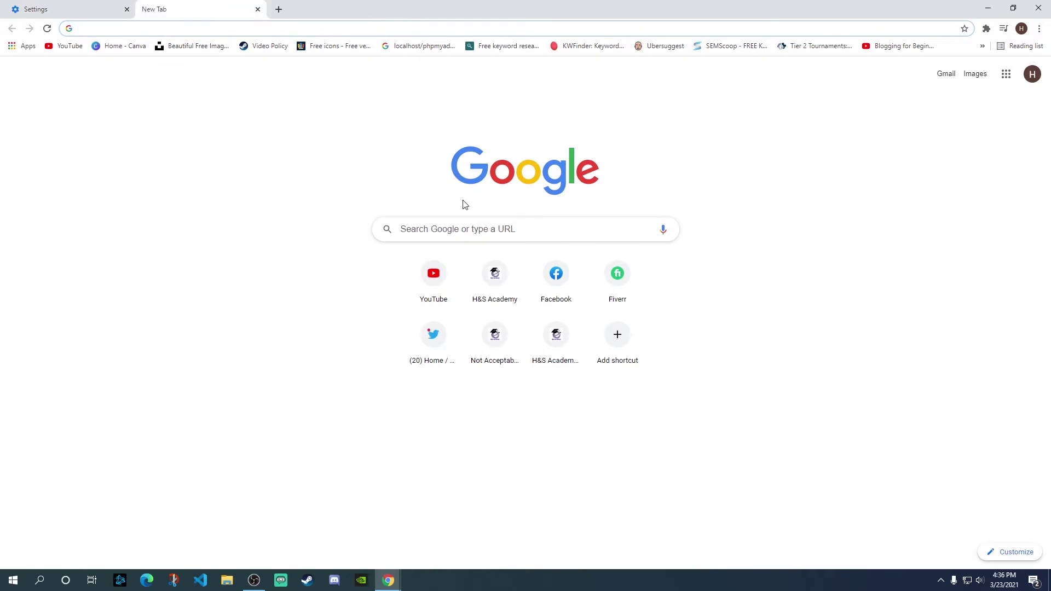
pyautogui.click(98, 8)
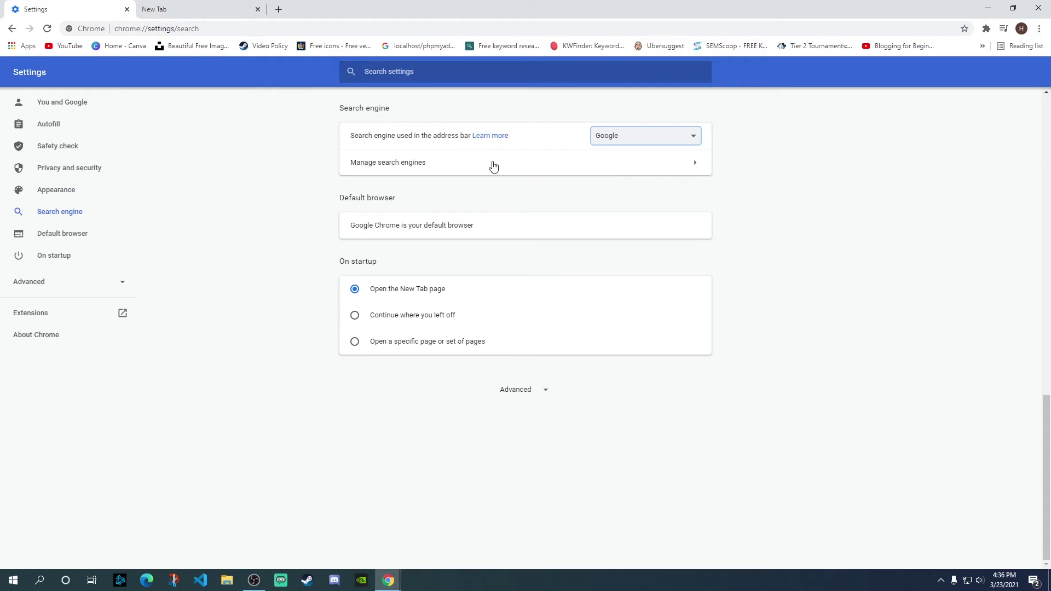
# - In Manage search engines, delete the Bing, Yahoo! and DuckDuckGo entries, leaving Google
pyautogui.click(515, 164)
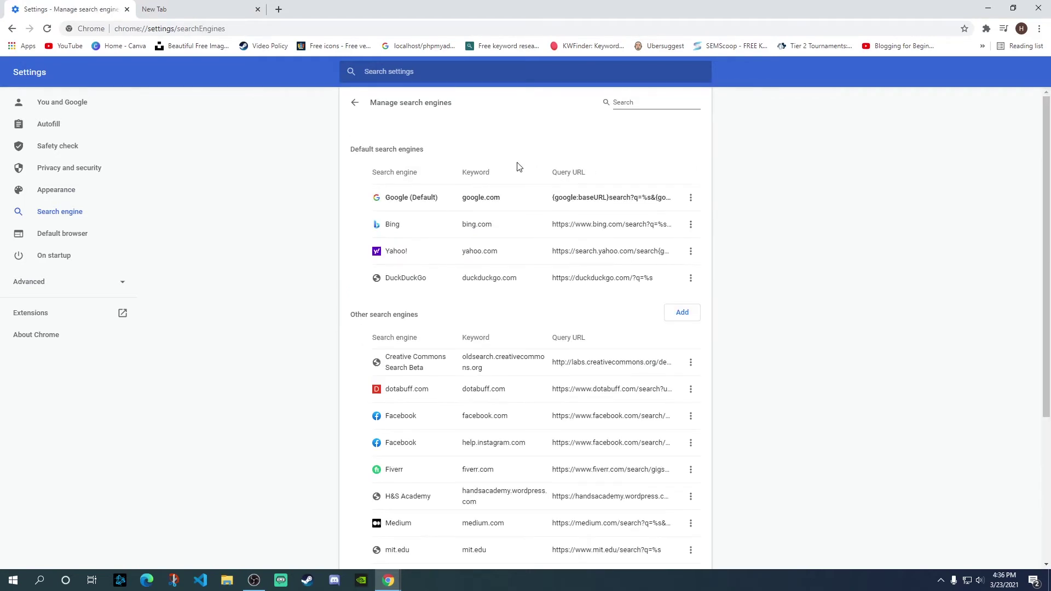
pyautogui.click(691, 227)
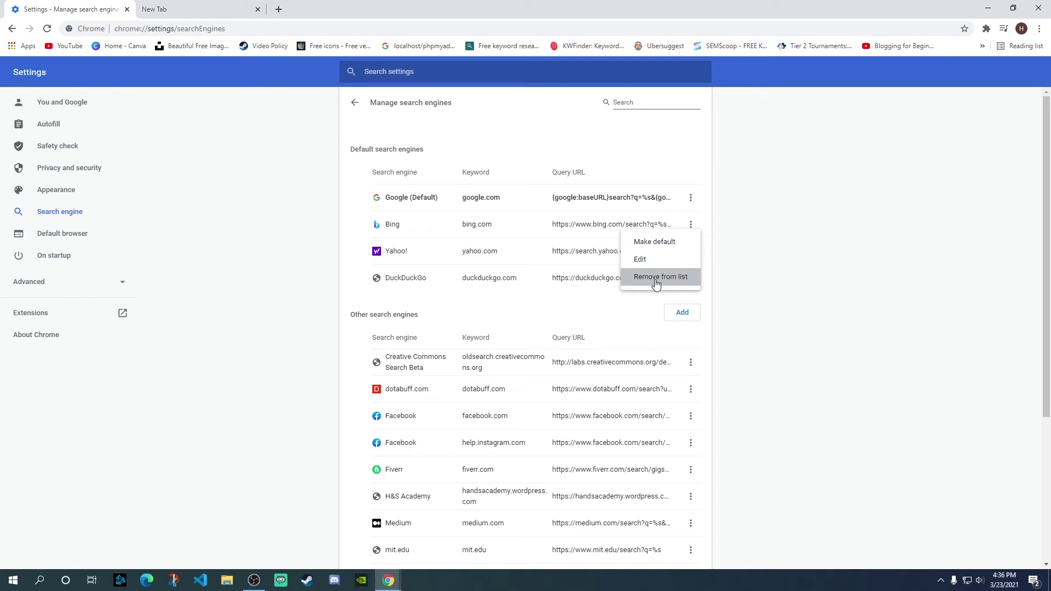
pyautogui.click(656, 278)
pyautogui.click(691, 226)
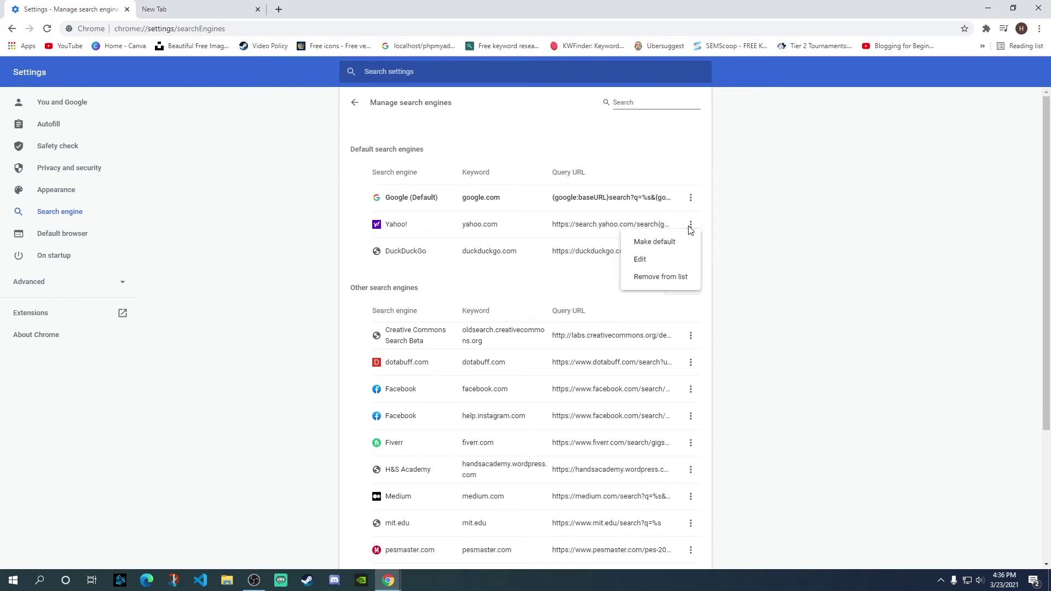
pyautogui.click(664, 277)
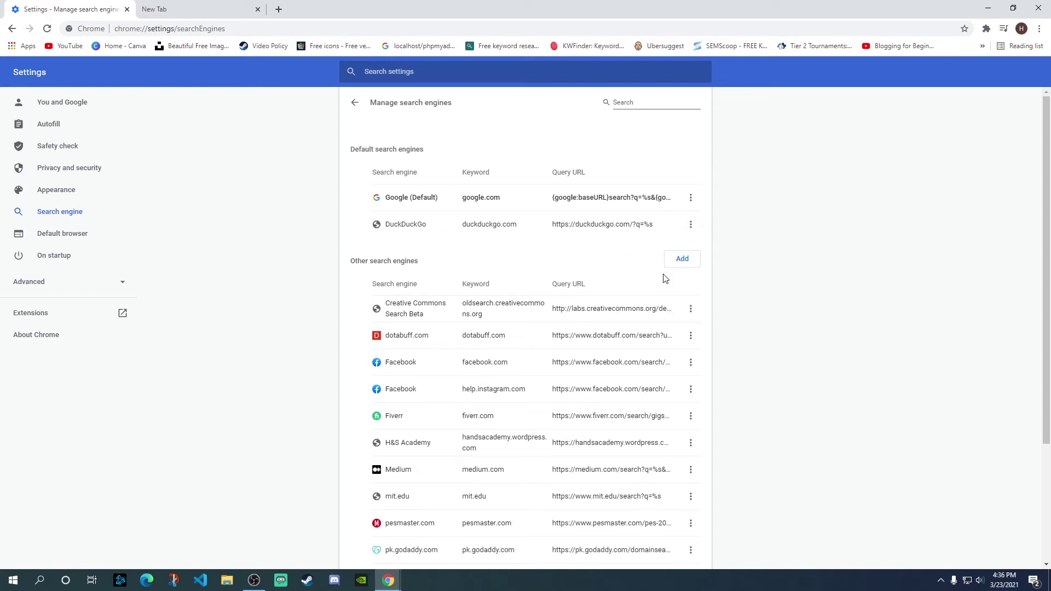
pyautogui.click(691, 225)
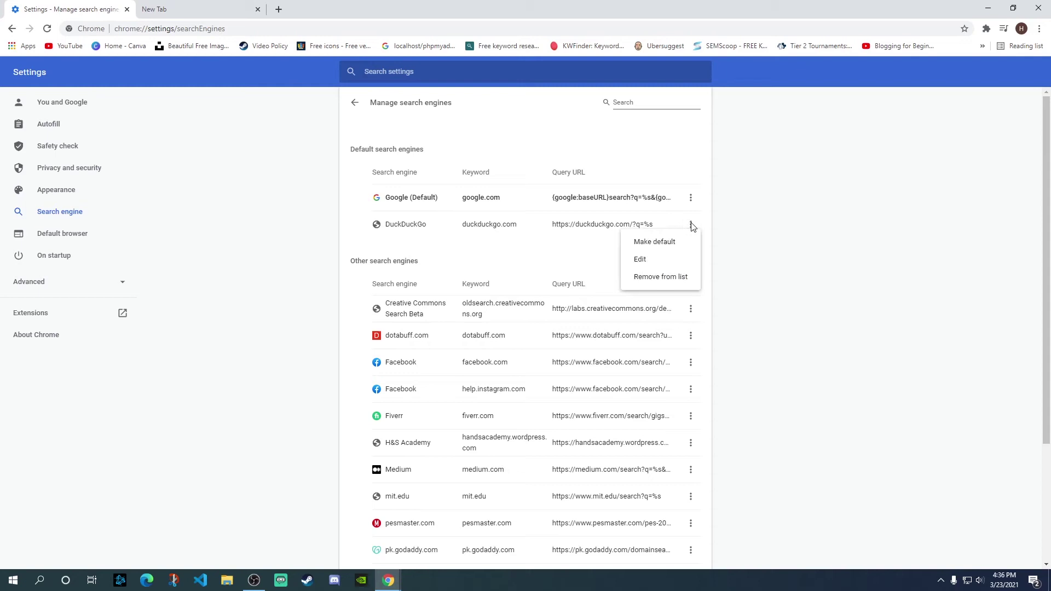
pyautogui.click(671, 279)
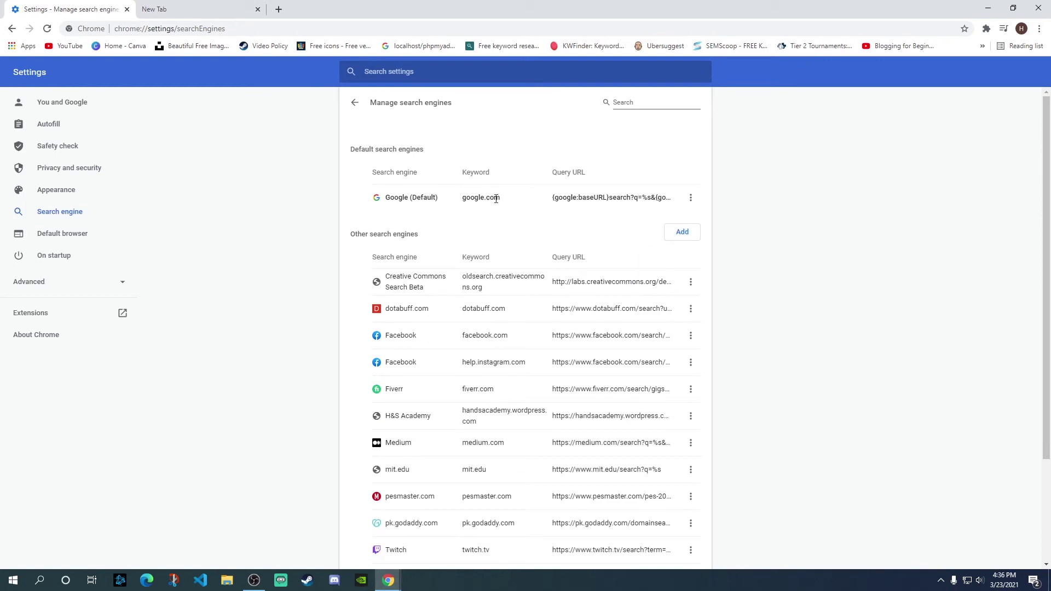
pyautogui.scroll(-2, 505, 234)
pyautogui.scroll(3, 511, 234)
# - Back on Search engine settings, confirm the address-bar dropdown offers only Google
pyautogui.click(352, 104)
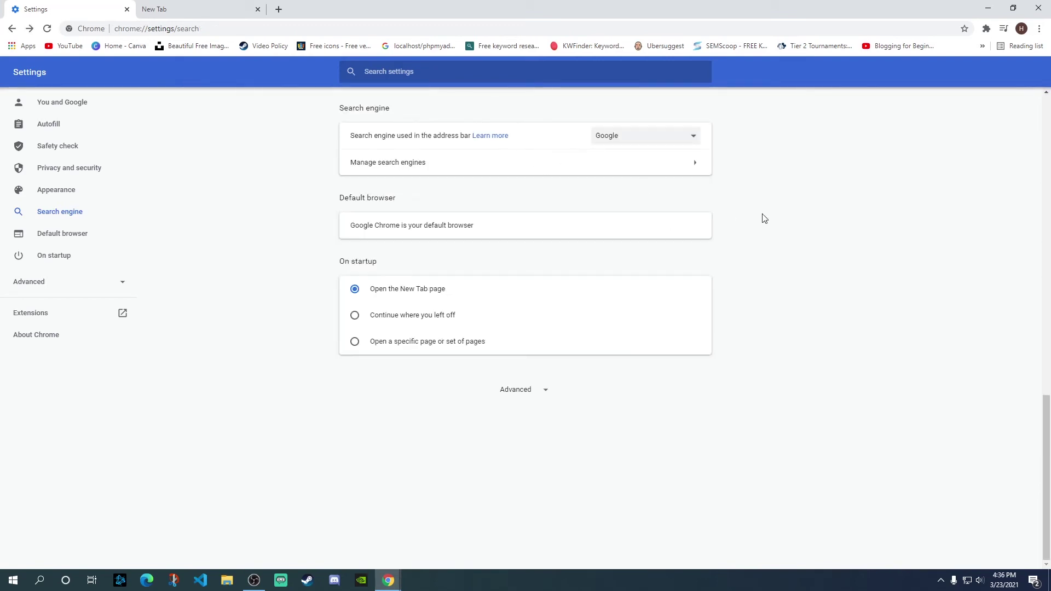
pyautogui.click(669, 141)
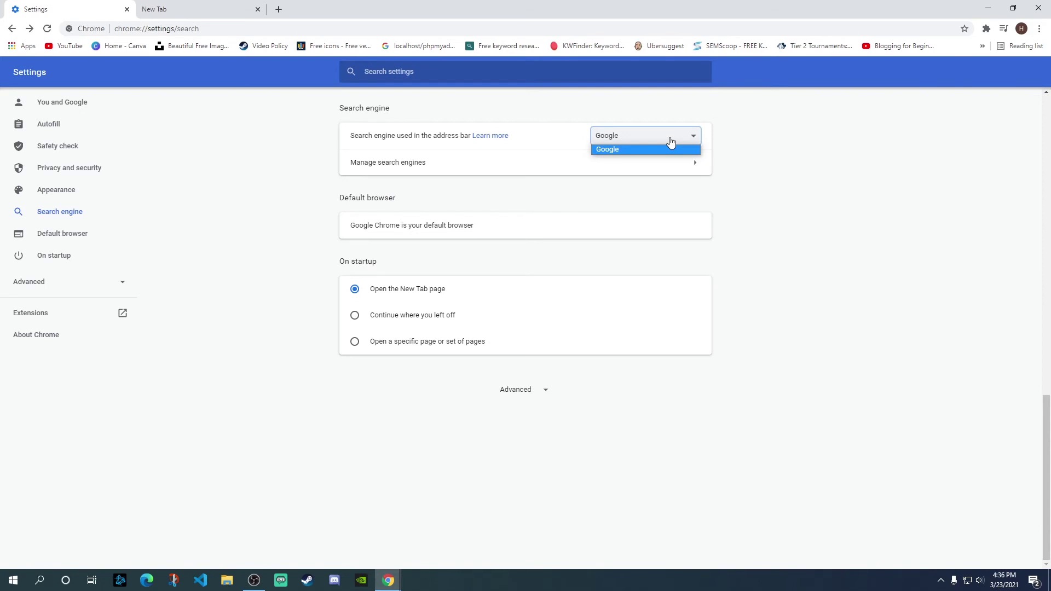
pyautogui.click(671, 142)
pyautogui.click(671, 142)
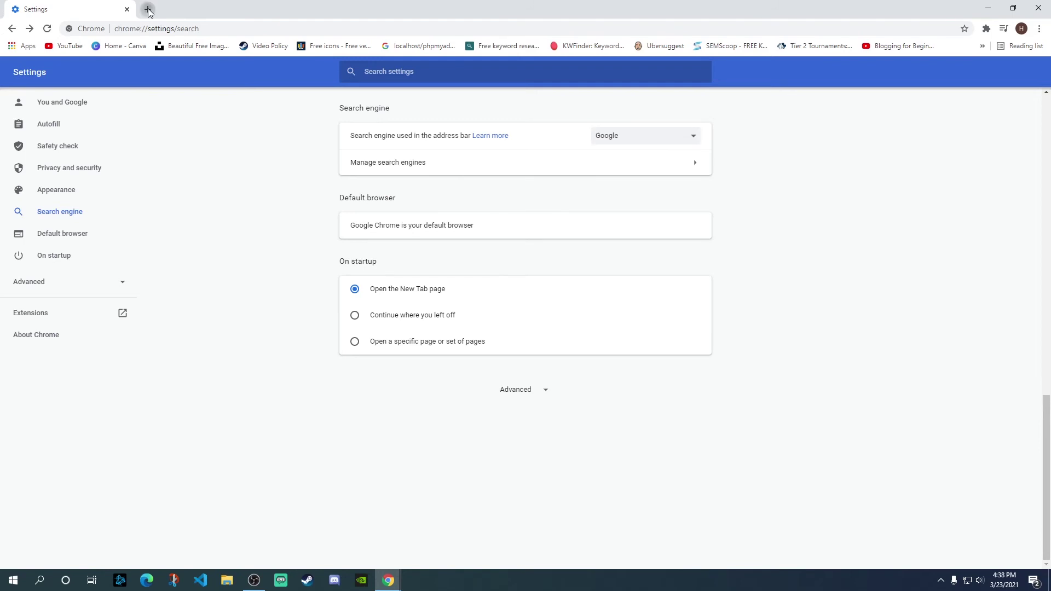
# - Search 'family' from the new tab's address bar, getting Google results, then return to Settings
pyautogui.click(152, 9)
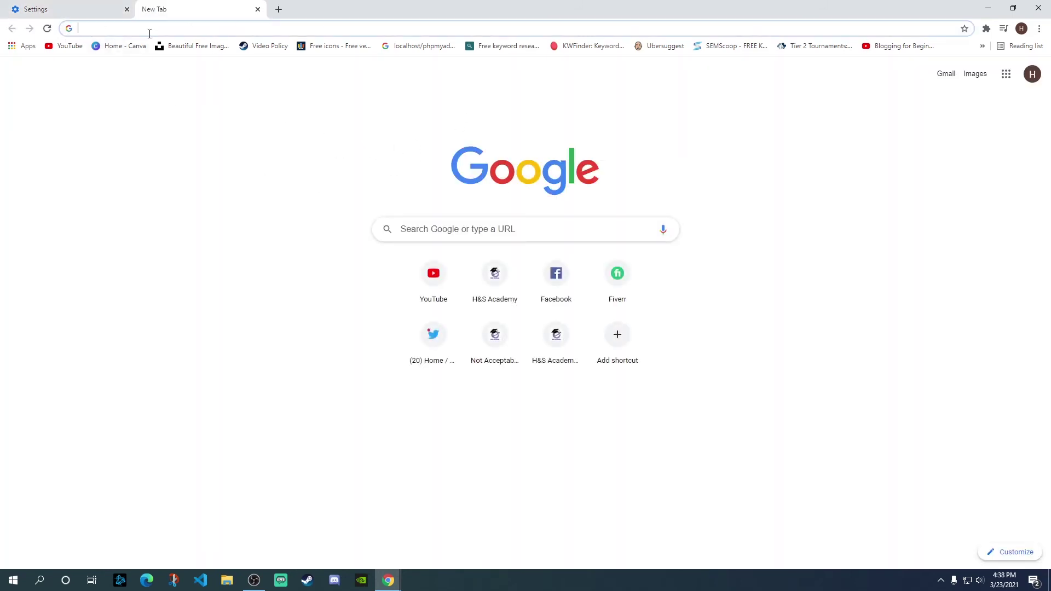
pyautogui.write('family')
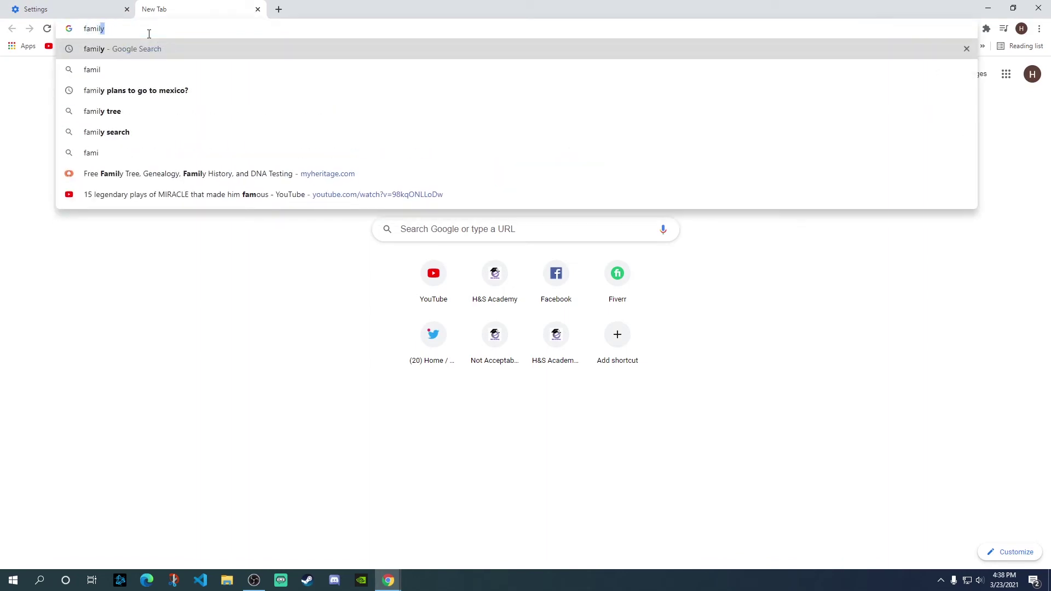
pyautogui.press('BackSpace')
pyautogui.write(';')
pyautogui.press('BackSpace')
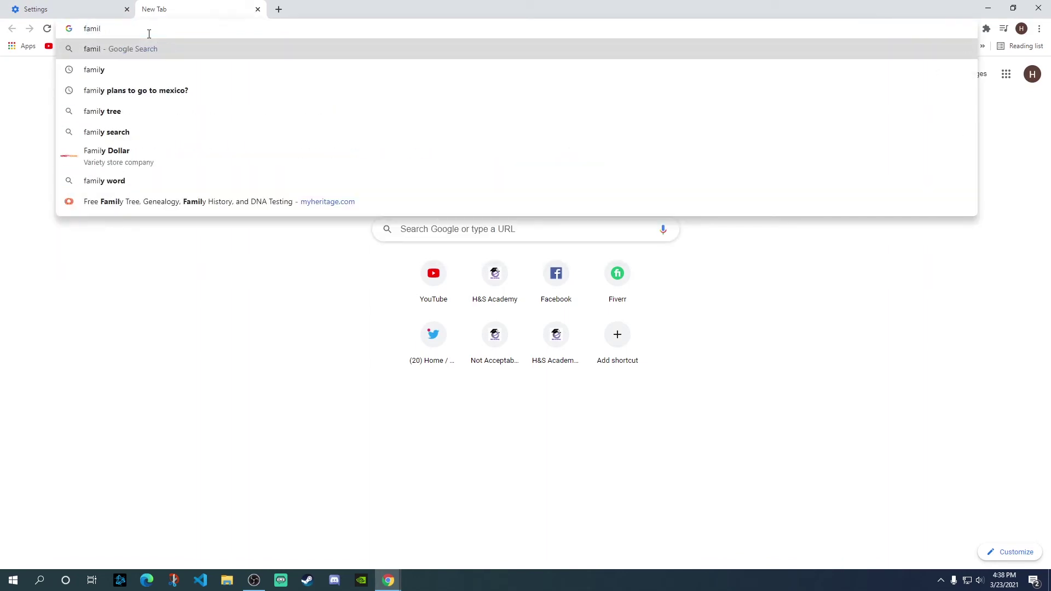
pyautogui.write('y')
pyautogui.press('Return')
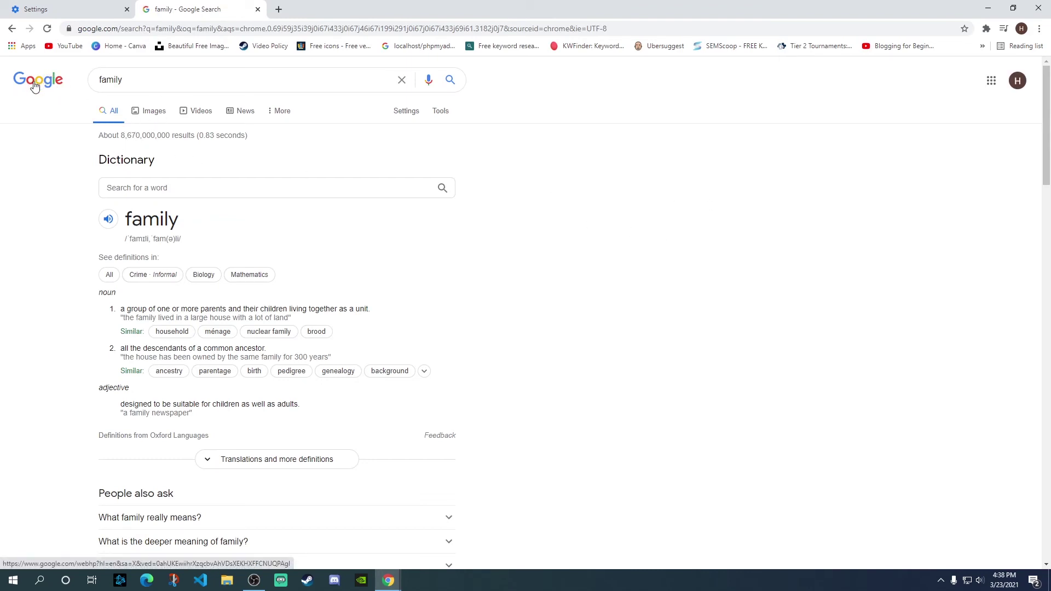
pyautogui.scroll(-13, 540, 218)
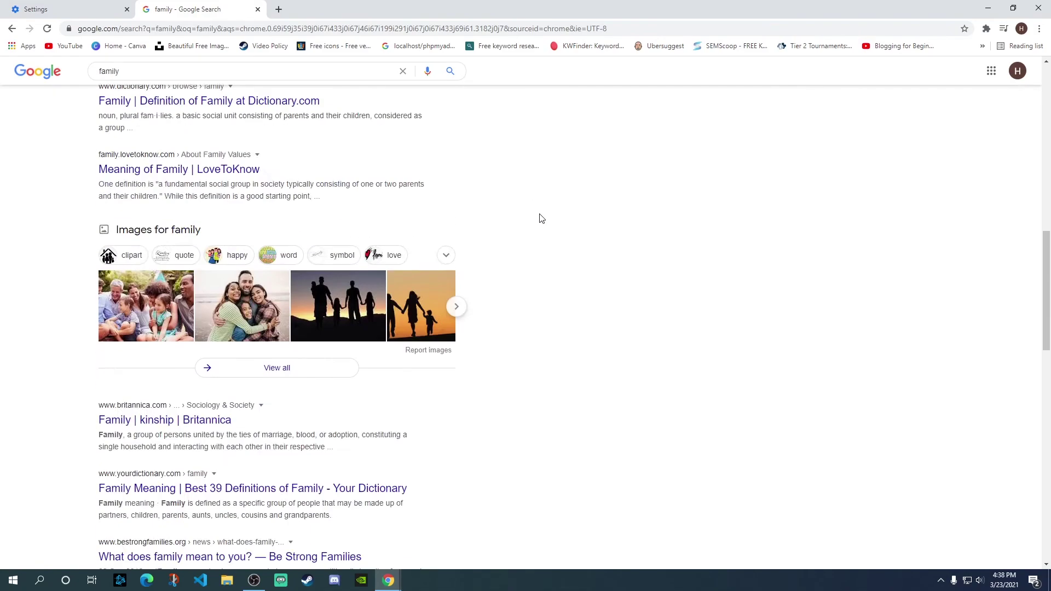
pyautogui.scroll(13, 542, 218)
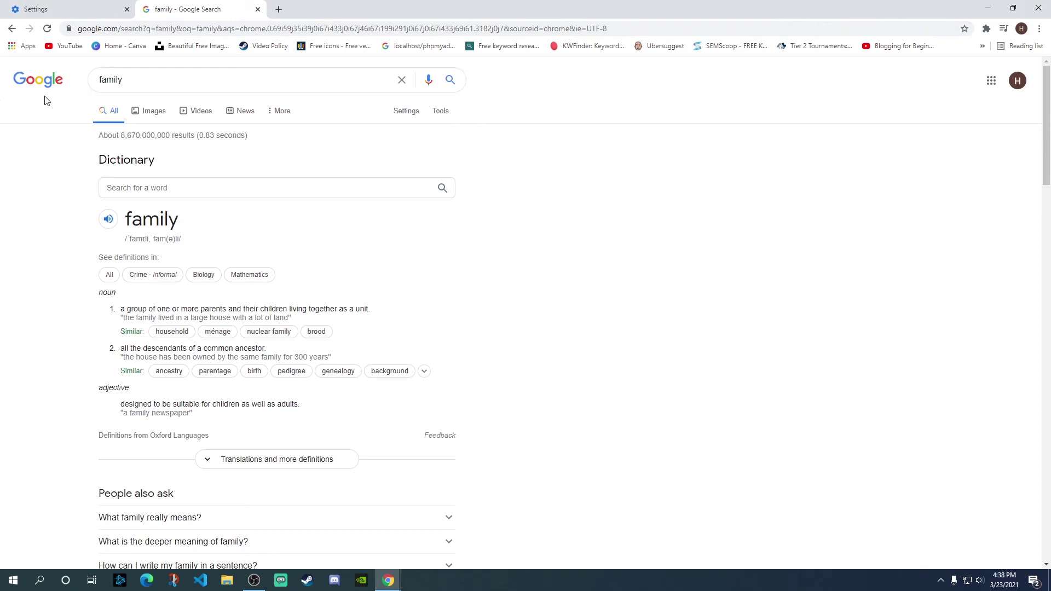
pyautogui.click(74, 7)
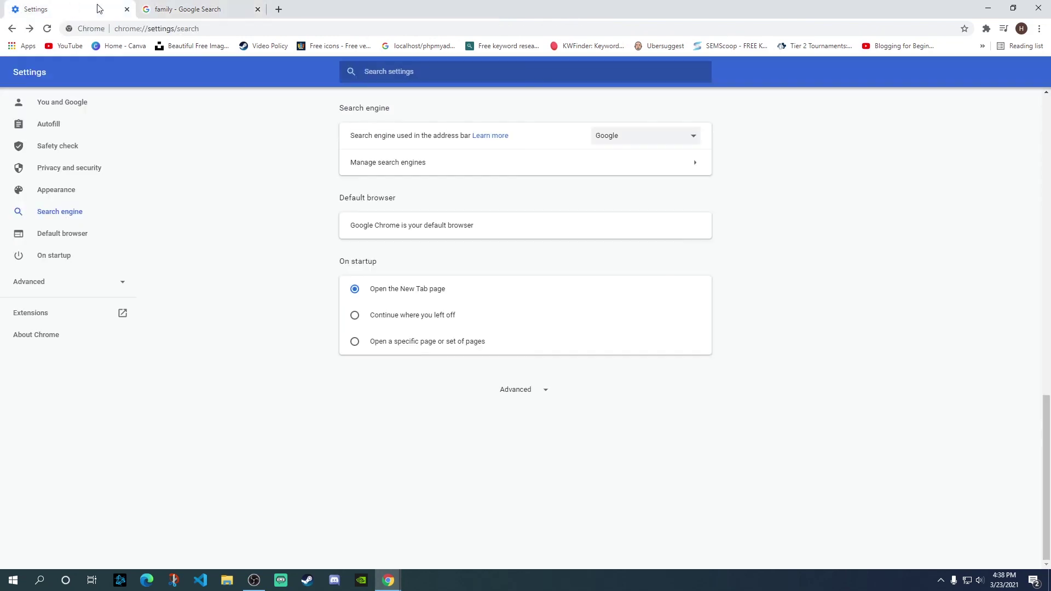